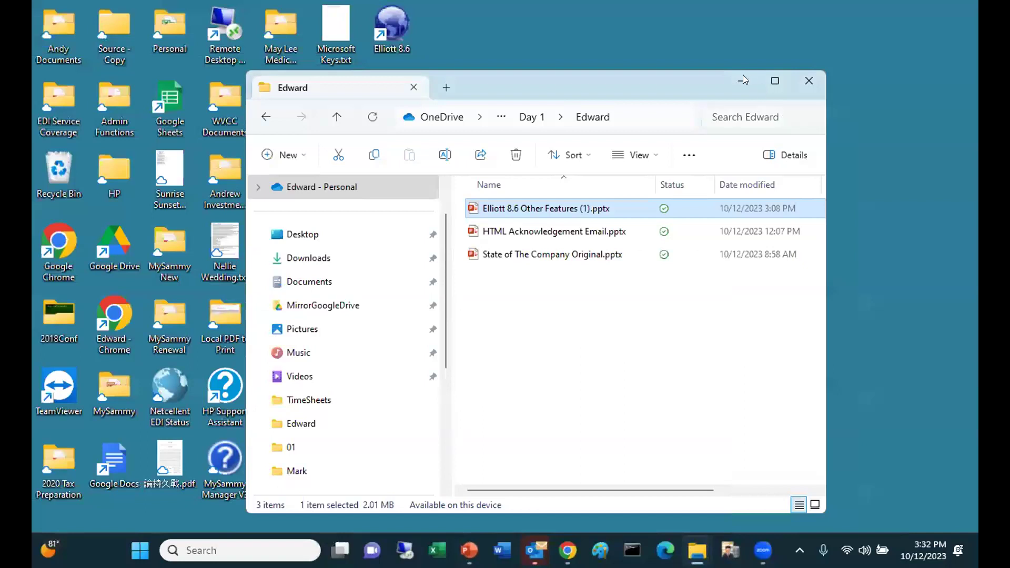
Clear the Edward folder window off the desktop, launch Elliott 8.6 and log in with the account password.
{"action": "left_click", "coordinate": [741, 78]}
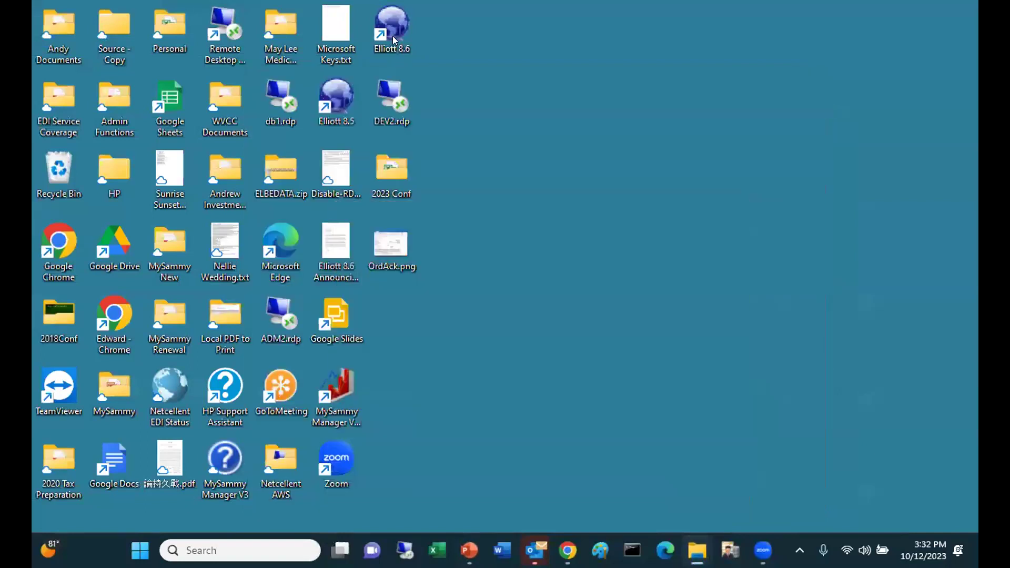
{"action": "double_click", "coordinate": [393, 29]}
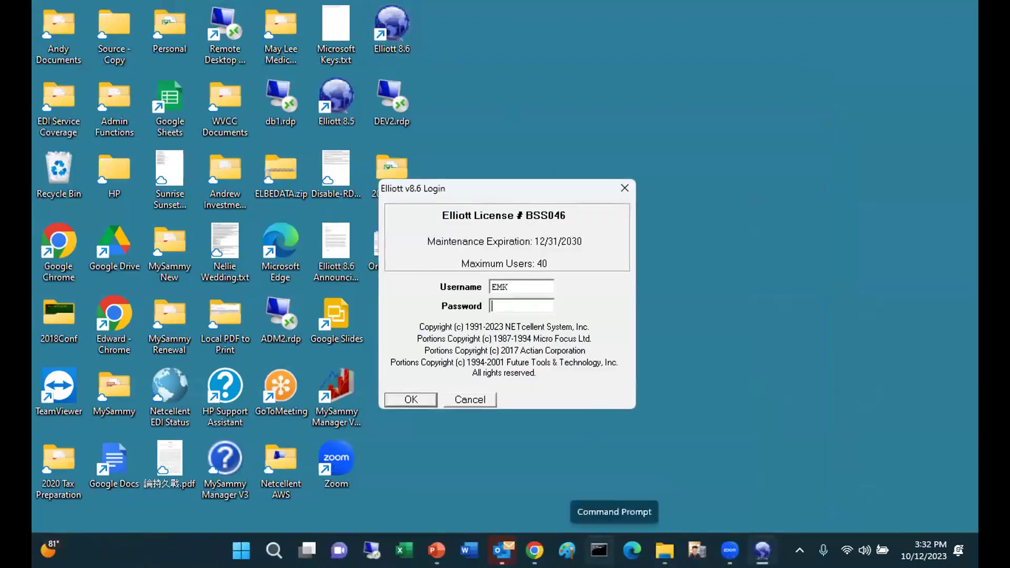
{"action": "type", "text": "******"}
{"action": "key", "text": "Return"}
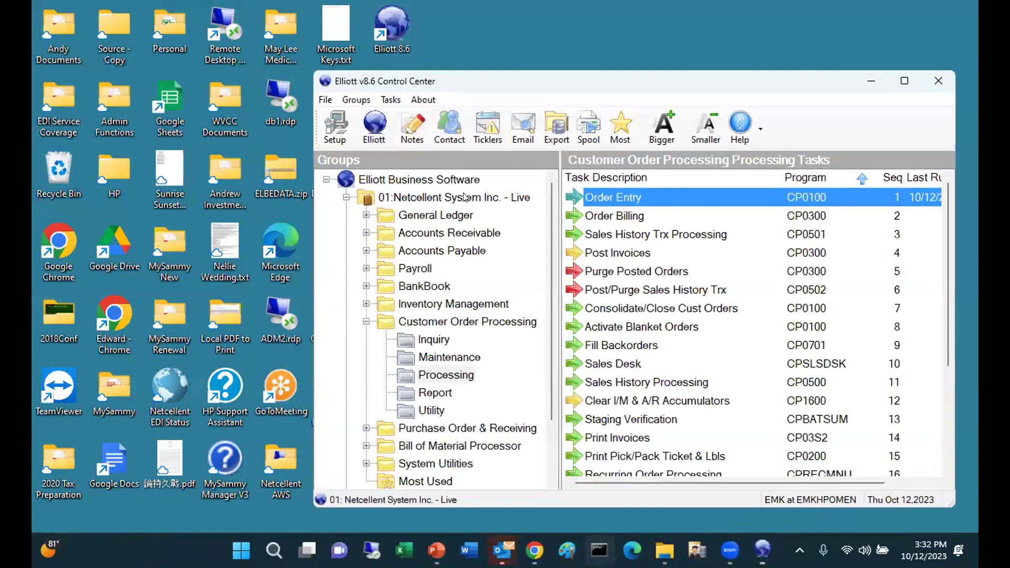
Open Customer Type File maintenance under Accounts Receivable and start a new document note for it.
{"action": "left_click", "coordinate": [366, 232]}
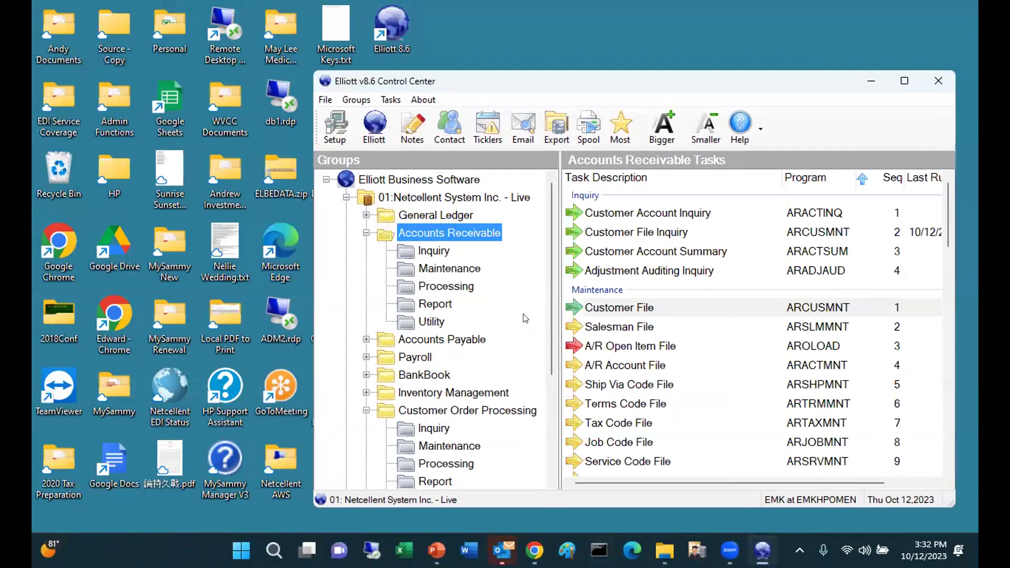
{"action": "left_click", "coordinate": [430, 270]}
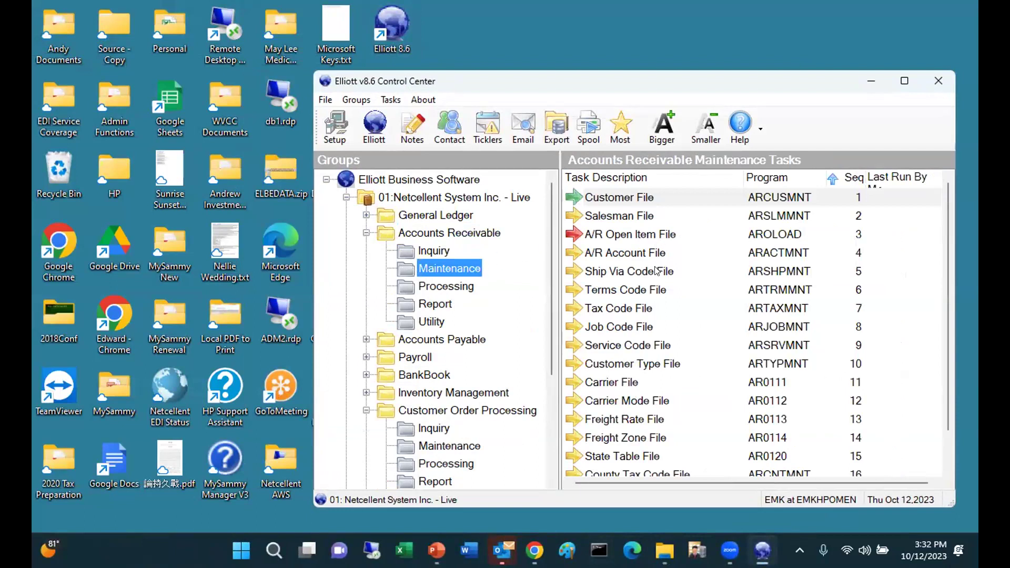
{"action": "left_click", "coordinate": [620, 364]}
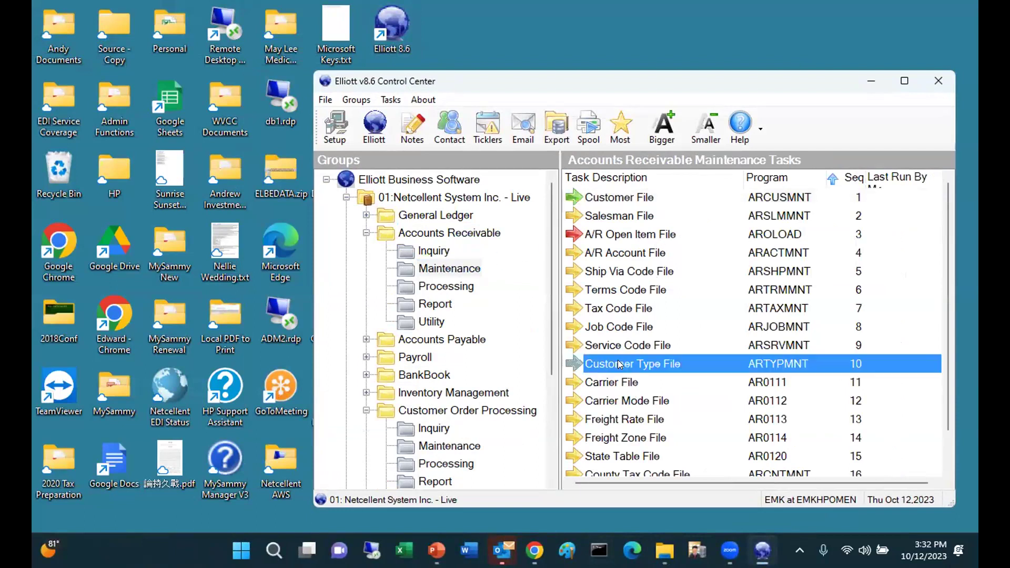
{"action": "double_click", "coordinate": [620, 365]}
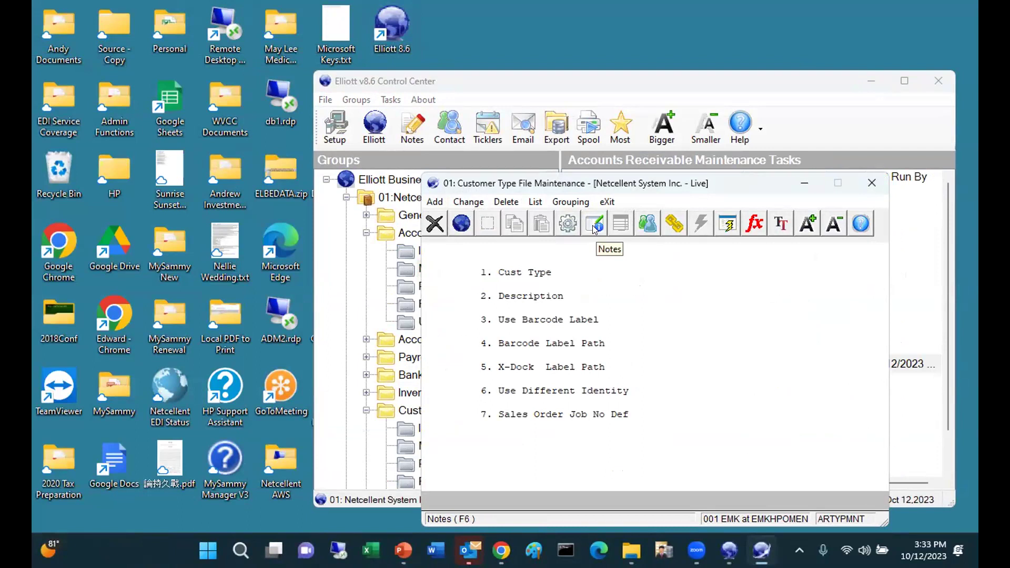
{"action": "left_click", "coordinate": [593, 225]}
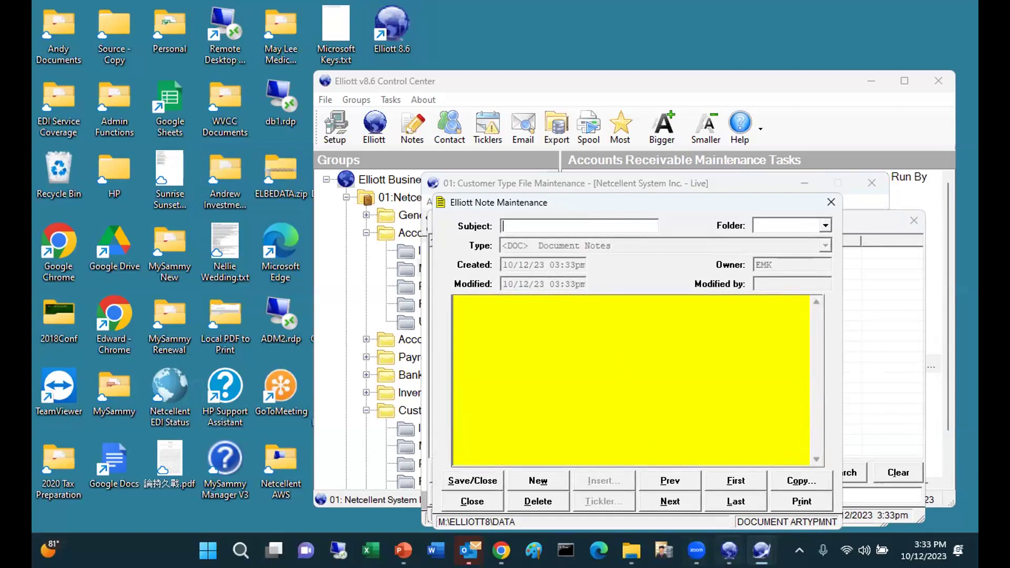
Enter "document of customer type" as the note's subject.
{"action": "mouse_move", "coordinate": [729, 547]}
{"action": "type", "text": "documnen"}
{"action": "key", "text": "BackSpace"}
{"action": "key", "text": "BackSpace"}
{"action": "key", "text": "BackSpace"}
{"action": "type", "text": "en"}
{"action": "key", "text": "BackSpace"}
{"action": "type", "text": "nt of customer type"}
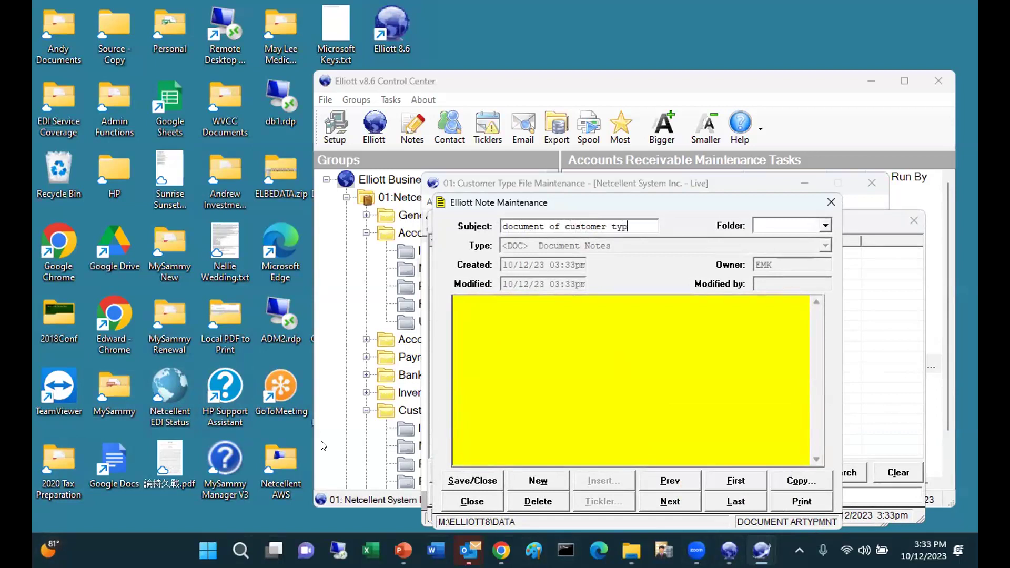
Write a line in the note body: the author's first name followed by "document this for customer type....".
{"action": "left_click", "coordinate": [541, 391]}
{"action": "type", "text": "Edward document his"}
{"action": "key", "text": "BackSpace"}
{"action": "key", "text": "BackSpace"}
{"action": "key", "text": "BackSpace"}
{"action": "key", "text": "BackSpace"}
{"action": "type", "text": "this for cs"}
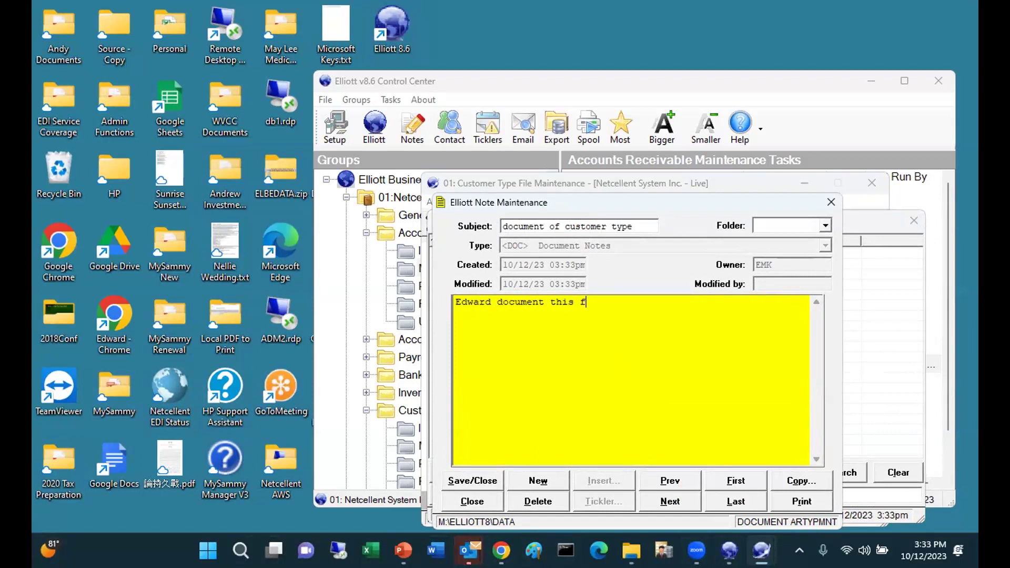
{"action": "key", "text": "BackSpace"}
{"action": "type", "text": "ustomer type...."}
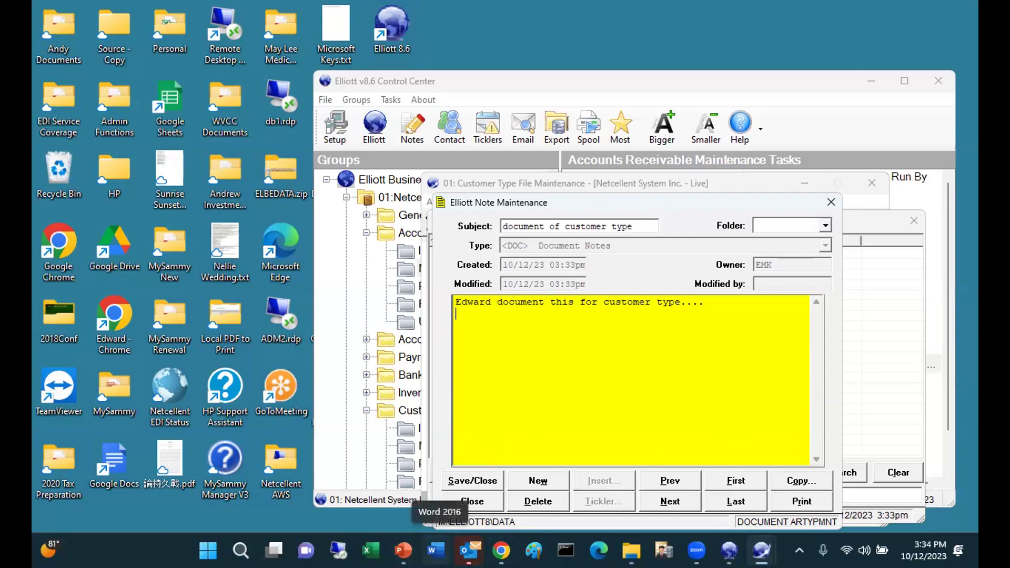
Switch to Word, begin a blank document with "Thiis is" and correct the misspelled word to "This" using the spelling suggestion.
{"action": "left_click", "coordinate": [436, 551]}
{"action": "left_click", "coordinate": [227, 155]}
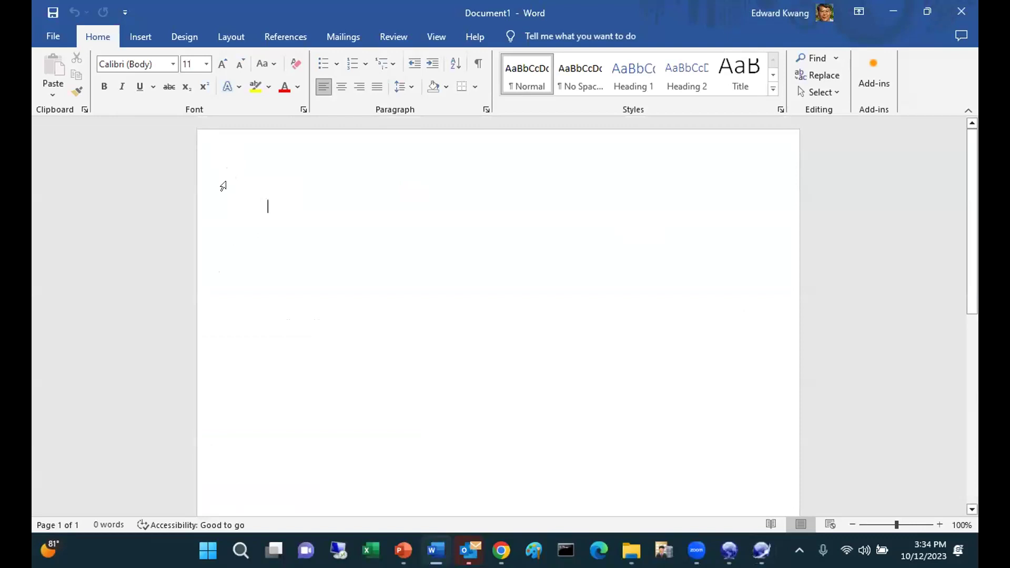
{"action": "type", "text": "Thiis "}
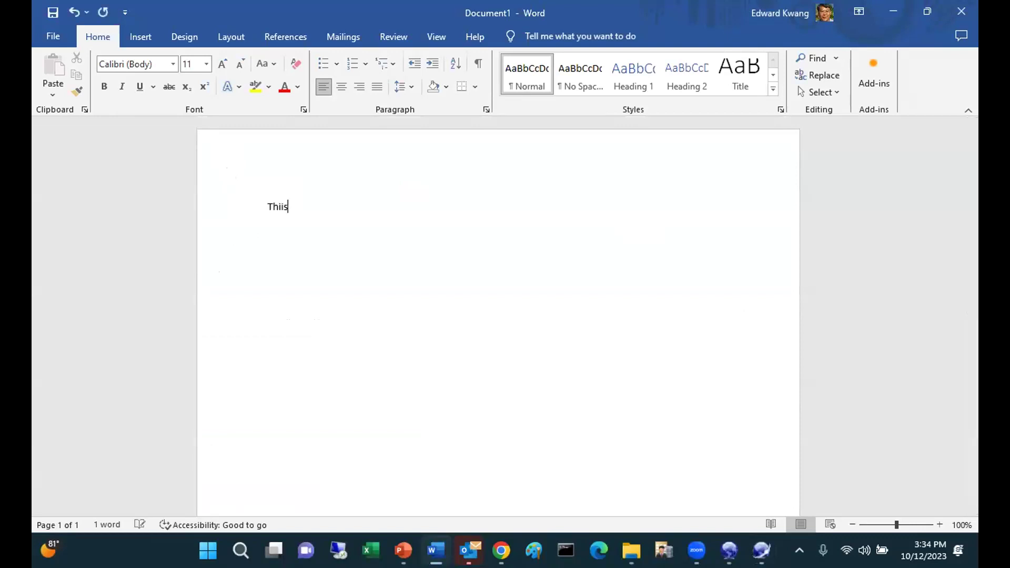
{"action": "type", "text": "is"}
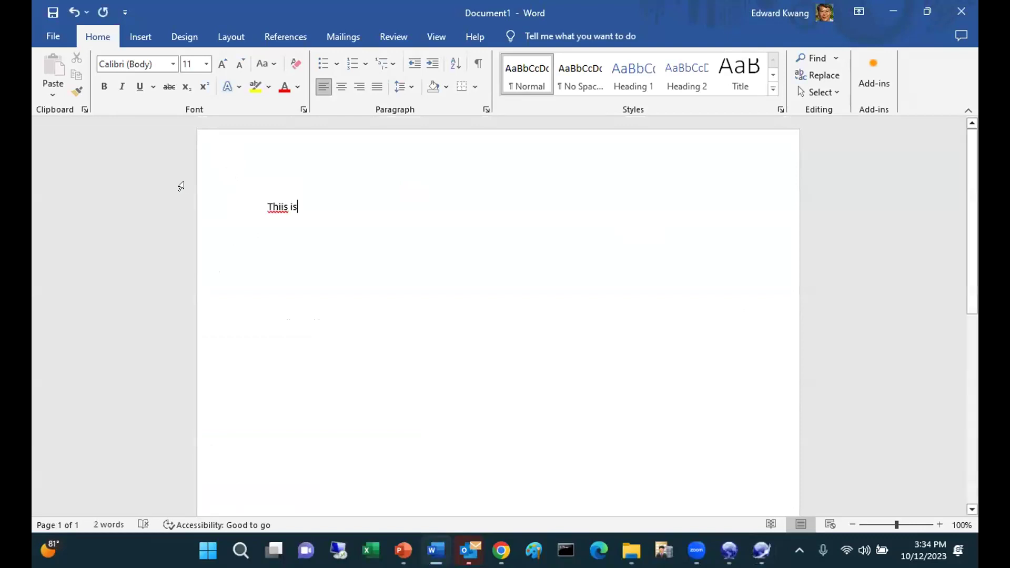
{"action": "right_click", "coordinate": [280, 208]}
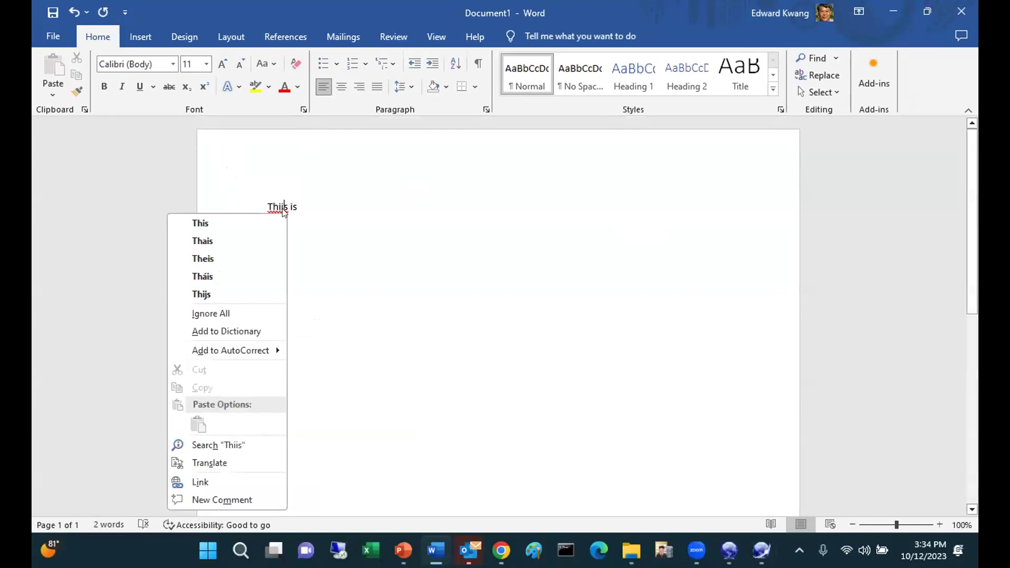
{"action": "left_click", "coordinate": [259, 220]}
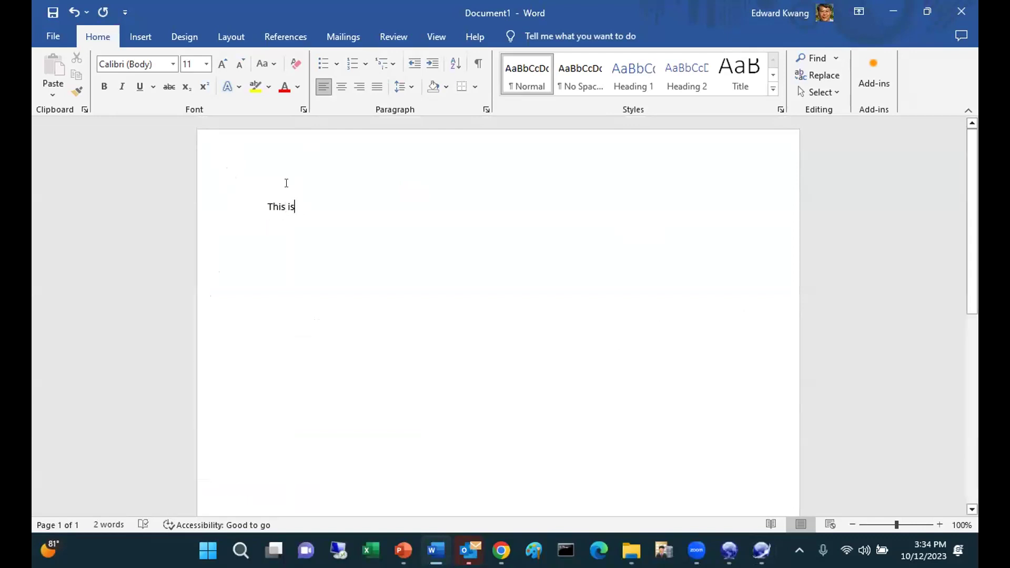
Complete the Word text as "This is a document note typed in Word. Word has spell checking ability." and add a line break.
{"action": "type", "text": "a"}
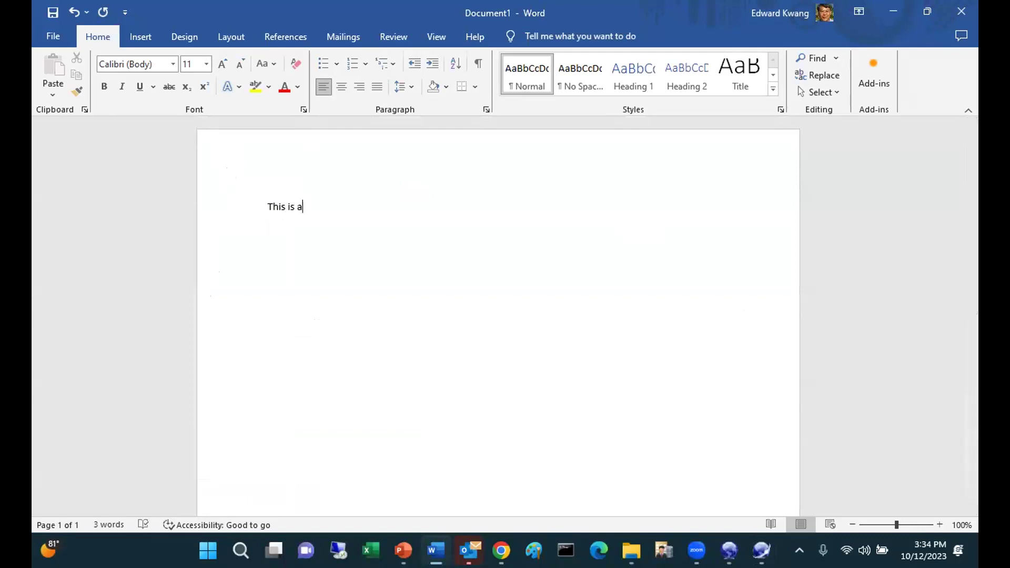
{"action": "type", "text": " document note ty"}
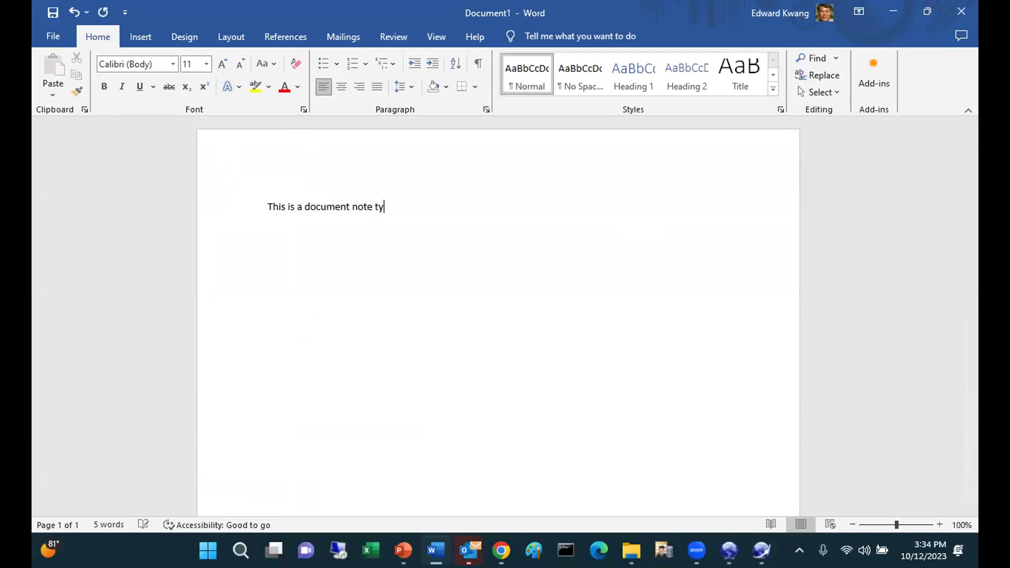
{"action": "type", "text": "ped in Word.  Word has spell checking ability."}
{"action": "key", "text": "Return"}
Copy the entire text of the Word document.
{"action": "left_click", "coordinate": [268, 207]}
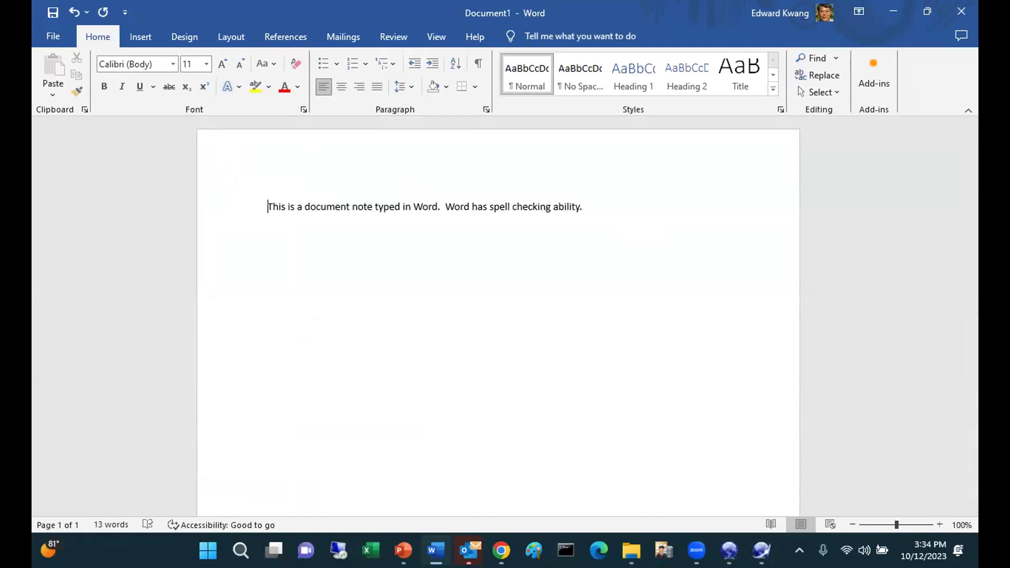
{"action": "key", "text": "shift+Right"}
{"action": "key", "text": "shift+Right"}
{"action": "key", "text": "shift+Right"}
{"action": "key", "text": "shift+Right"}
{"action": "key", "text": "shift+Right"}
{"action": "key", "text": "shift+Right"}
{"action": "key", "text": "shift+Right"}
{"action": "key", "text": "shift+Right"}
{"action": "key", "text": "shift+Right"}
{"action": "key", "text": "shift+Right"}
{"action": "key", "text": "shift+Right"}
{"action": "key", "text": "shift+Right"}
{"action": "key", "text": "shift+Right"}
{"action": "key", "text": "shift+Right"}
{"action": "key", "text": "shift+Right"}
{"action": "key", "text": "shift+Right"}
{"action": "key", "text": "shift+Right"}
{"action": "key", "text": "shift+Right"}
{"action": "key", "text": "shift+Right"}
{"action": "key", "text": "shift+Right"}
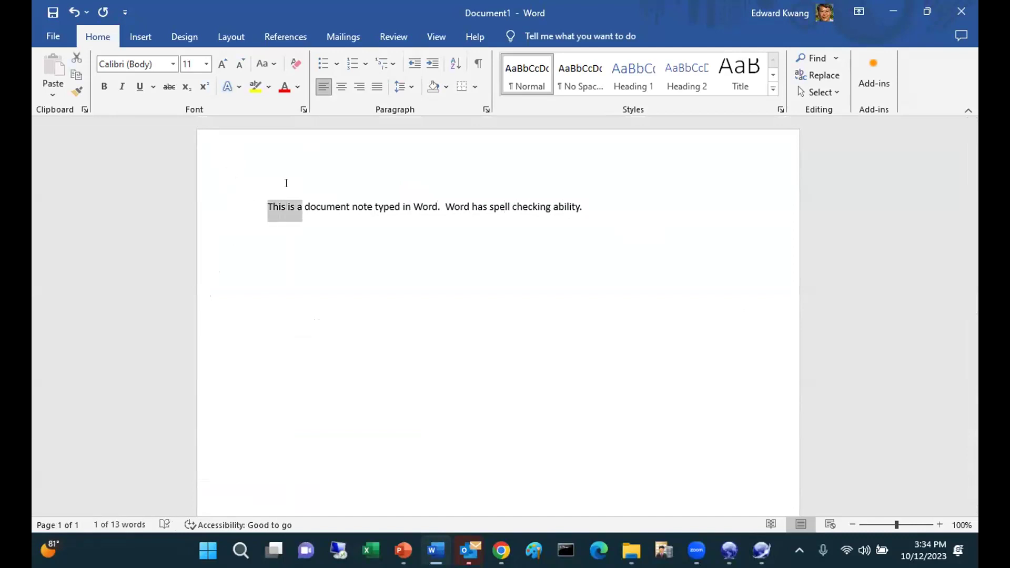
{"action": "key", "text": "shift+Right"}
{"action": "key", "text": "shift+Right"}
{"action": "key", "text": "shift+Right"}
{"action": "key", "text": "shift+Right"}
{"action": "key", "text": "shift+Right"}
{"action": "key", "text": "shift+Right"}
{"action": "key", "text": "shift+Right"}
{"action": "key", "text": "shift+Right"}
{"action": "key", "text": "shift+Right"}
{"action": "key", "text": "shift+Right"}
{"action": "key", "text": "shift+Right"}
{"action": "key", "text": "shift+Right"}
{"action": "key", "text": "shift+Right"}
{"action": "key", "text": "shift+Right"}
{"action": "key", "text": "shift+Right"}
{"action": "key", "text": "shift+Right"}
{"action": "key", "text": "shift+Right"}
{"action": "key", "text": "shift+Right"}
{"action": "key", "text": "shift+Right"}
{"action": "key", "text": "shift+Right"}
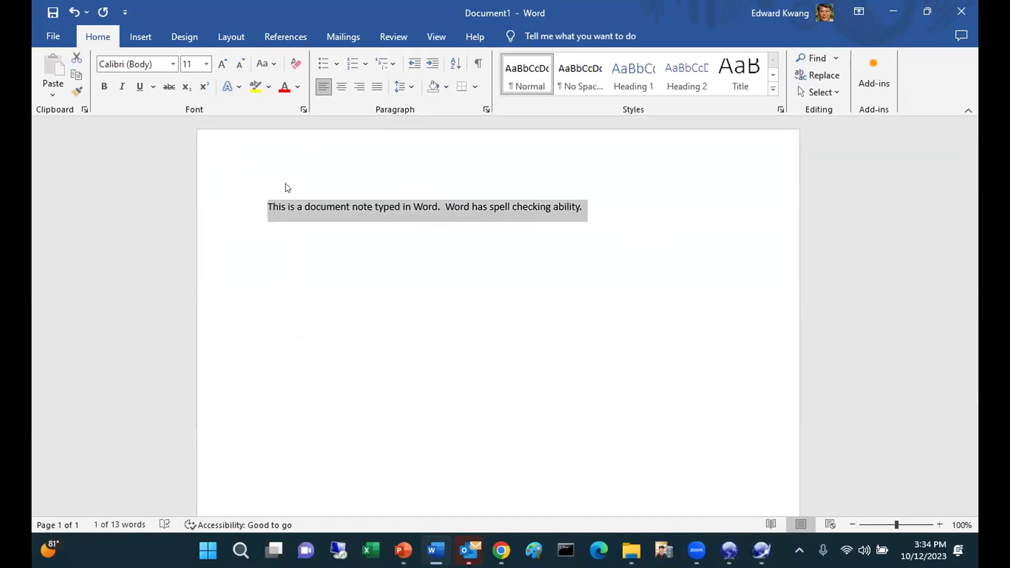
{"action": "key", "text": "ctrl+c"}
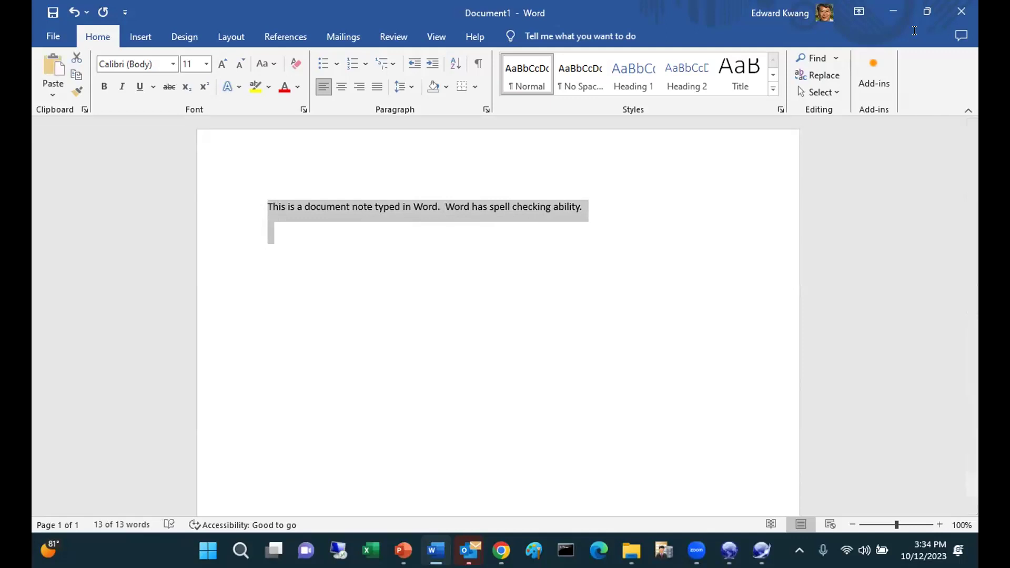
Return to the Elliott note and replace its body text with the text copied from Word.
{"action": "left_click", "coordinate": [893, 11]}
{"action": "left_click_drag", "start_coordinate": [706, 302], "coordinate": [480, 302]}
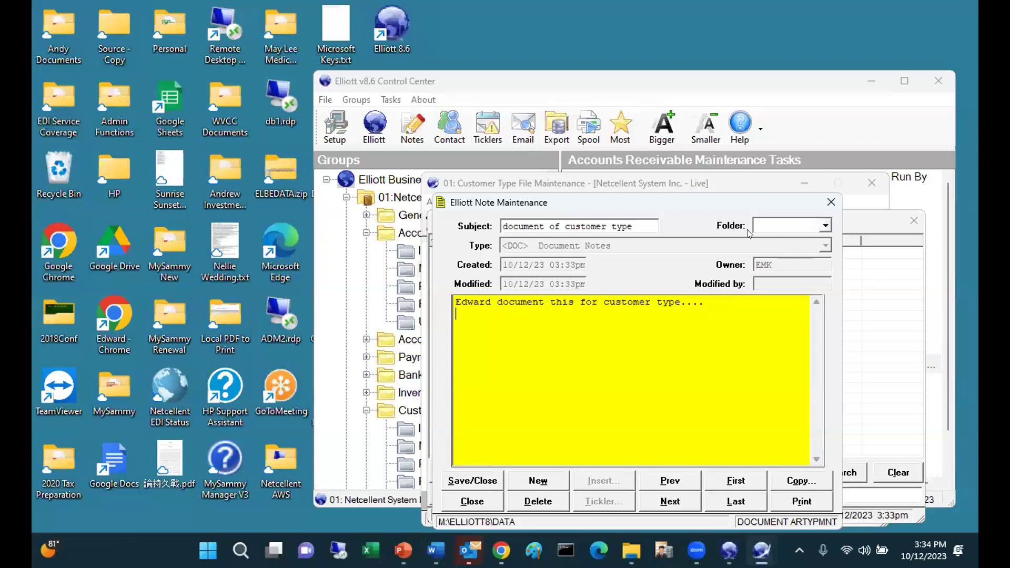
{"action": "left_click_drag", "start_coordinate": [706, 302], "coordinate": [416, 305]}
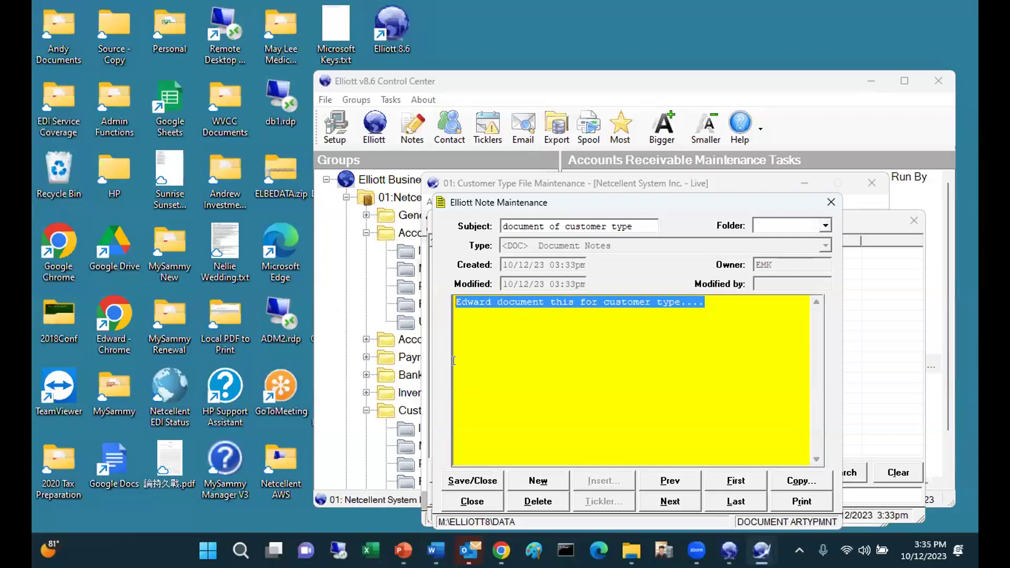
{"action": "key", "text": "ctrl+v"}
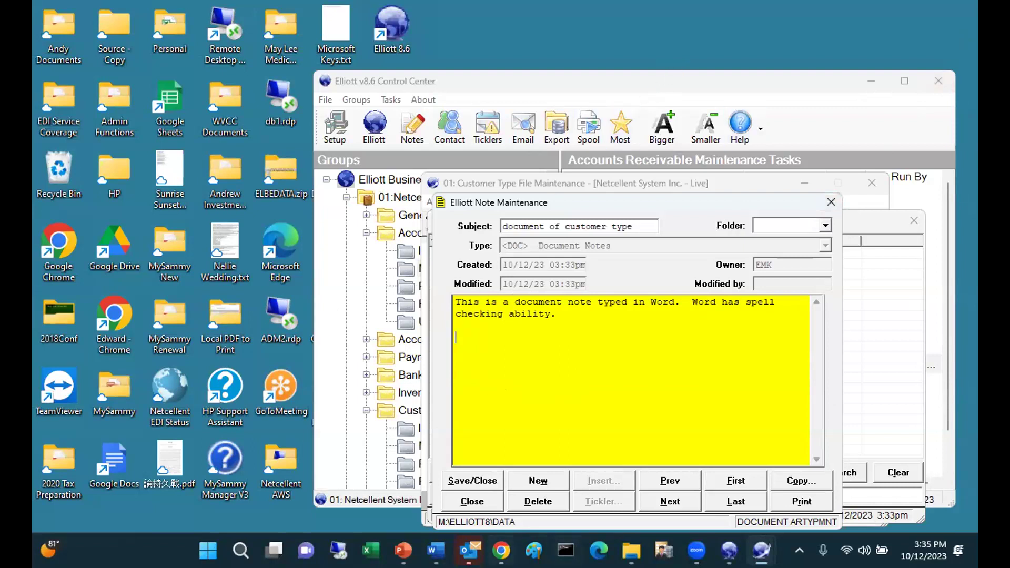
Switch to Chrome and copy all the Application Overview paragraphs from the ARTYPMNT Customer Type File Maintenance knowledge base article.
{"action": "left_click", "coordinate": [502, 464]}
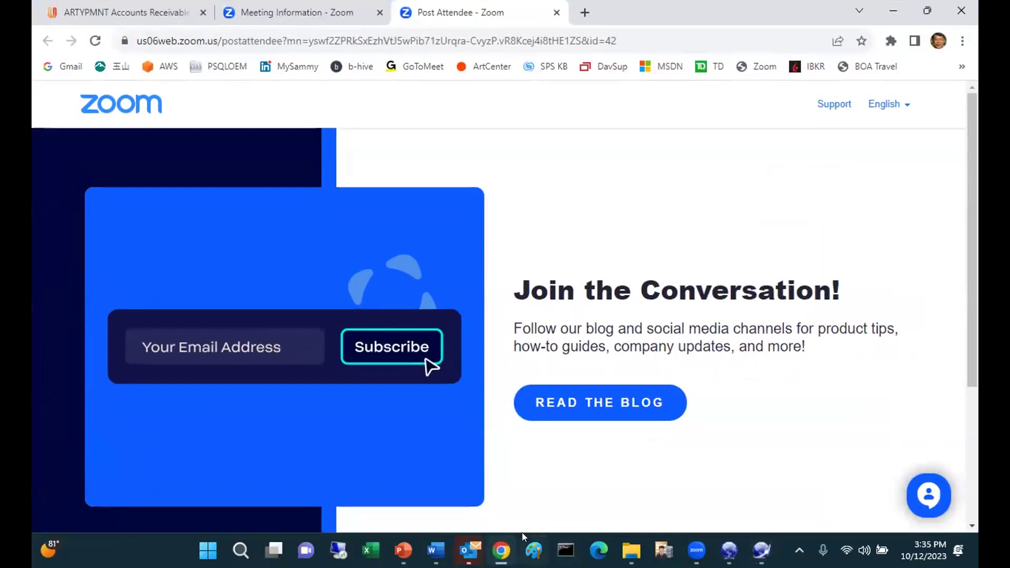
{"action": "left_click", "coordinate": [148, 12]}
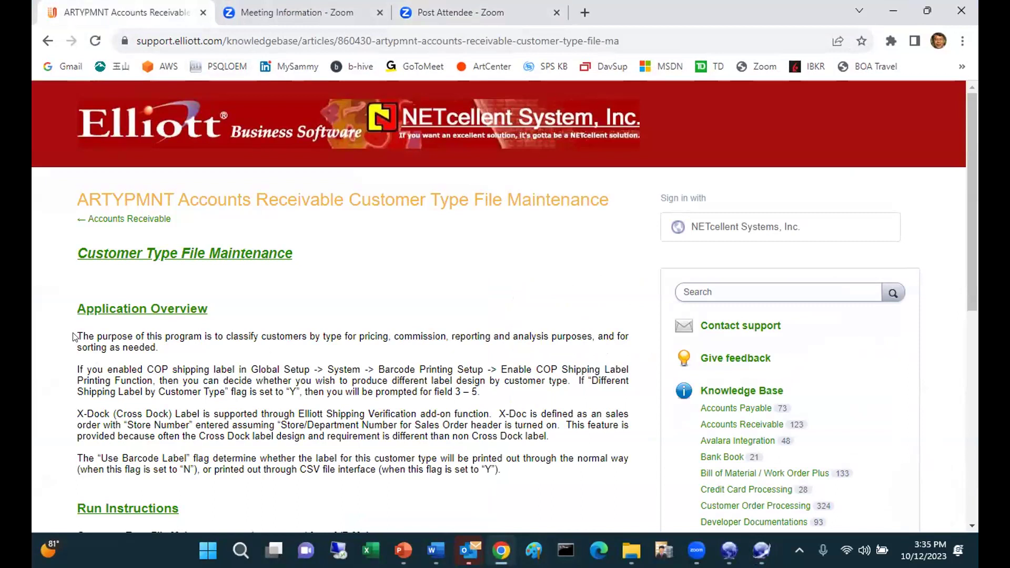
{"action": "left_click_drag", "start_coordinate": [78, 337], "coordinate": [502, 469]}
{"action": "right_click", "coordinate": [344, 384]}
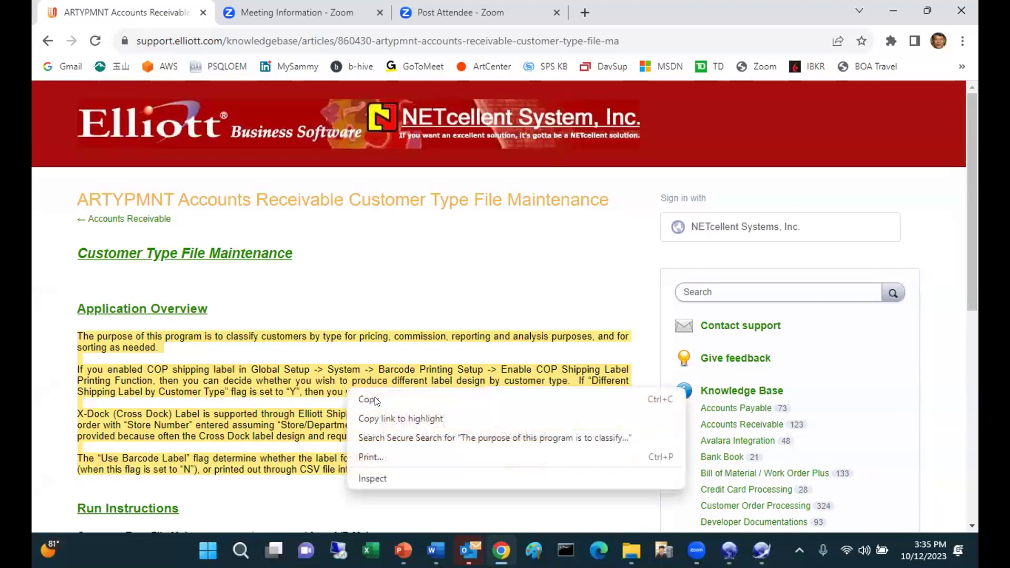
{"action": "left_click", "coordinate": [369, 399]}
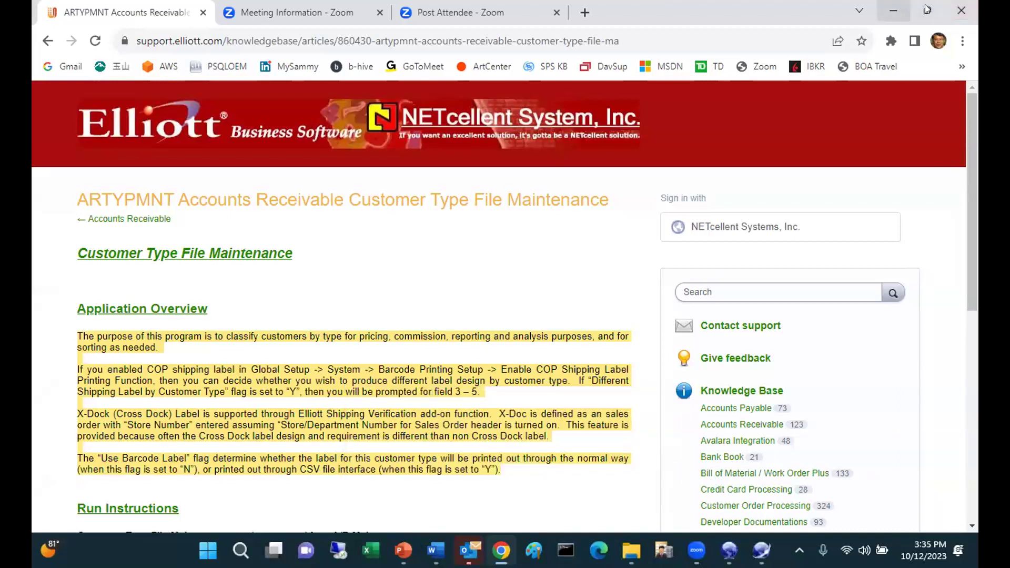
Return to the Elliott note and replace its entire body with the copied knowledge base text.
{"action": "left_click", "coordinate": [894, 10]}
{"action": "left_click", "coordinate": [468, 324]}
{"action": "left_click_drag", "start_coordinate": [454, 297], "coordinate": [455, 459]}
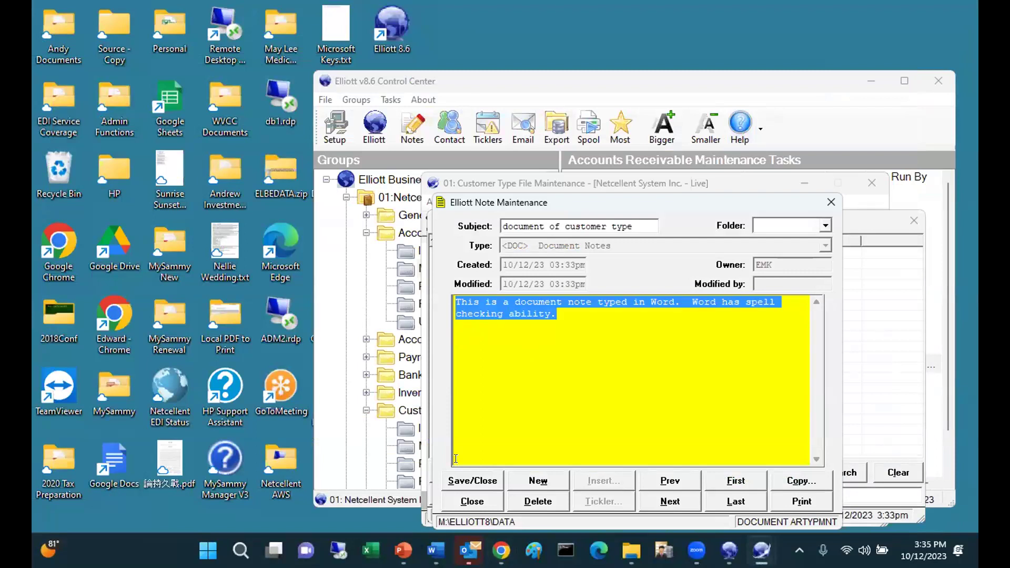
{"action": "key", "text": "ctrl+v"}
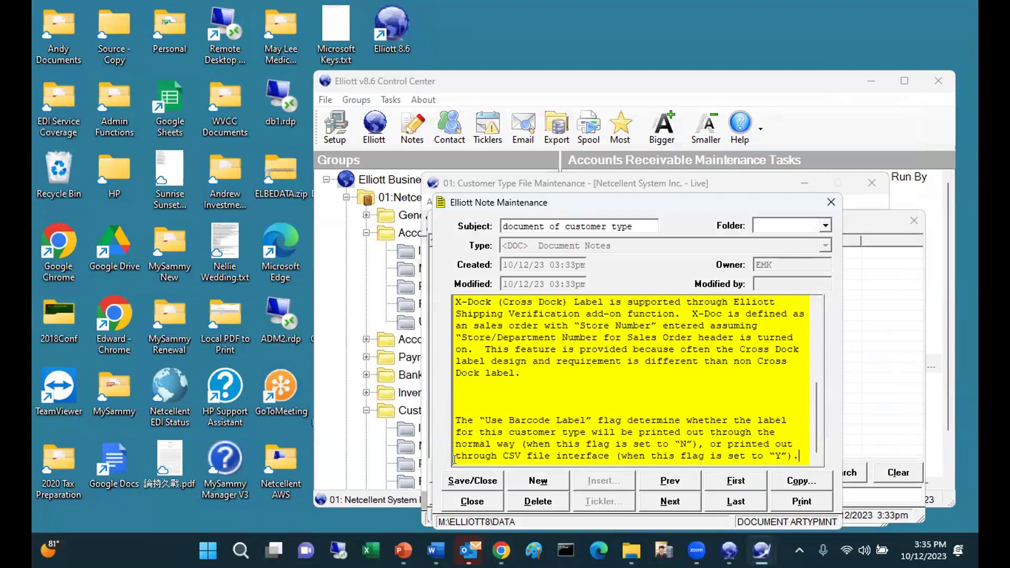
Review the pasted note text back to its beginning, then save and close the note.
{"action": "key", "text": "Up"}
{"action": "key", "text": "Up"}
{"action": "key", "text": "Up"}
{"action": "key", "text": "Up"}
{"action": "key", "text": "Up"}
{"action": "key", "text": "Up"}
{"action": "key", "text": "Up"}
{"action": "key", "text": "Up"}
{"action": "key", "text": "Up"}
{"action": "key", "text": "Up"}
{"action": "key", "text": "Up"}
{"action": "key", "text": "Up"}
{"action": "key", "text": "Up"}
{"action": "key", "text": "Up"}
{"action": "key", "text": "Up"}
{"action": "key", "text": "Up"}
{"action": "key", "text": "Up"}
{"action": "key", "text": "Up"}
{"action": "key", "text": "Up"}
{"action": "key", "text": "Up"}
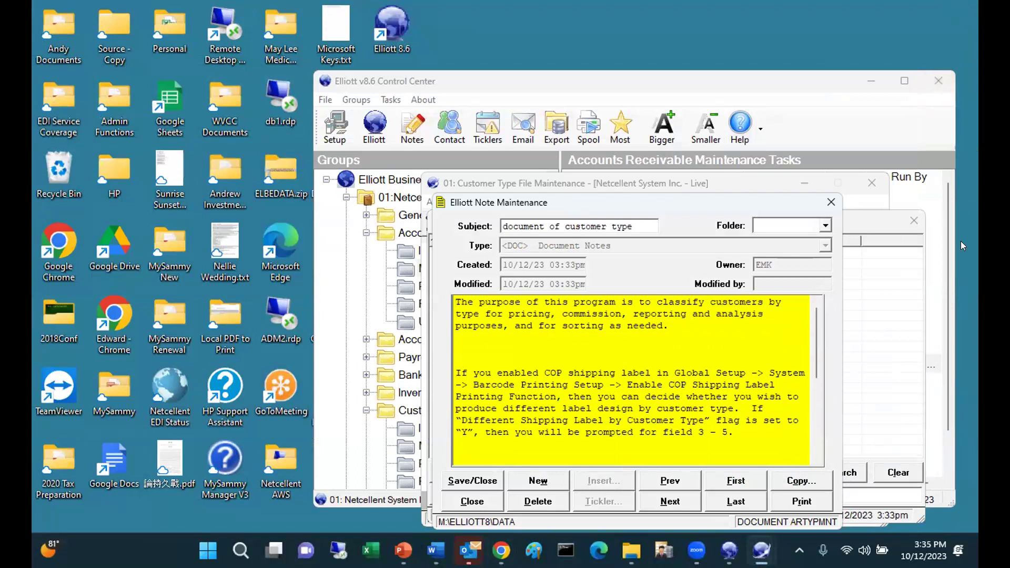
{"action": "left_click", "coordinate": [473, 481]}
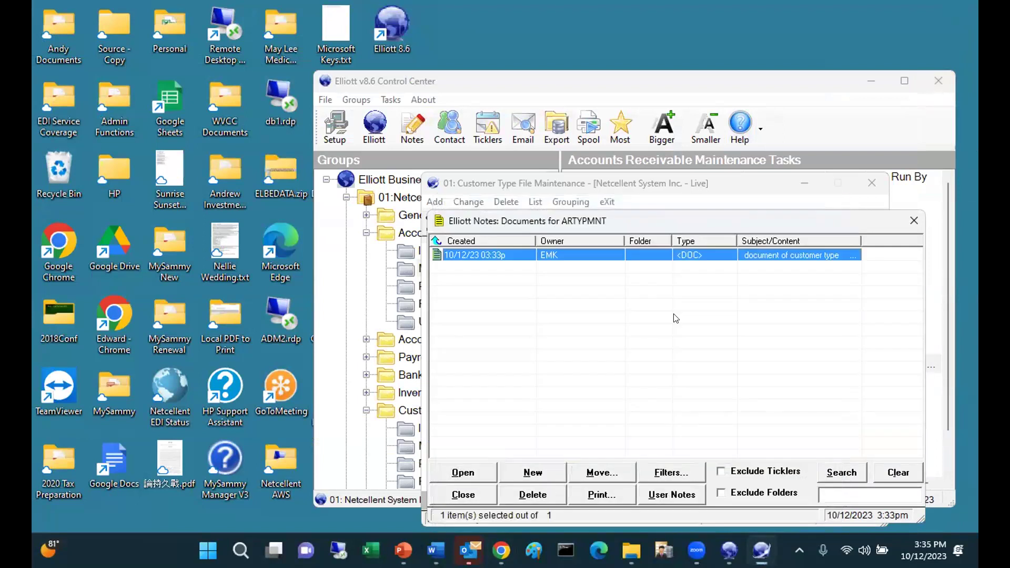
Close the ARTYPMNT notes list, exit Customer Type File Maintenance and close the Elliott Control Center.
{"action": "left_click", "coordinate": [907, 223]}
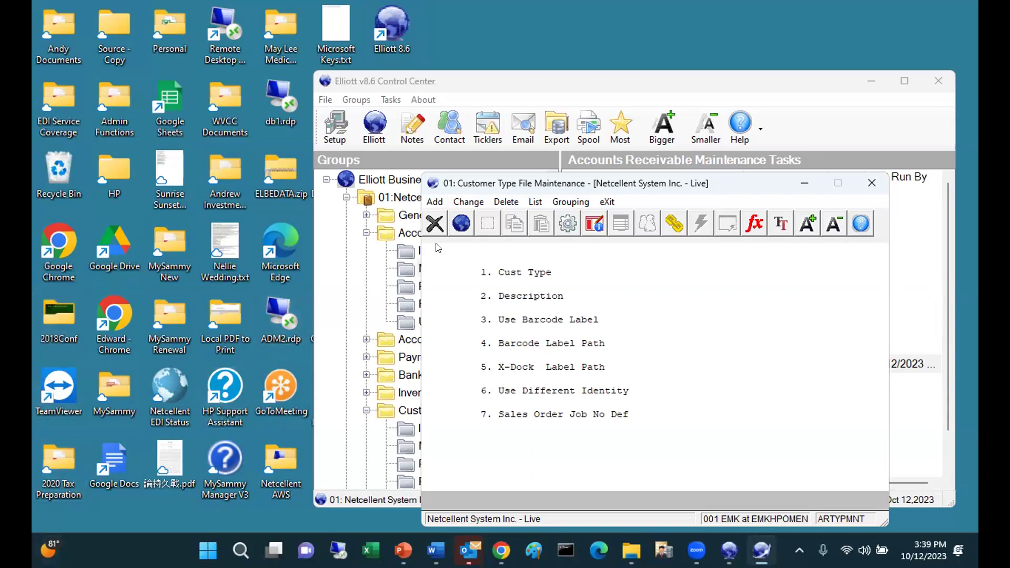
{"action": "left_click", "coordinate": [872, 184]}
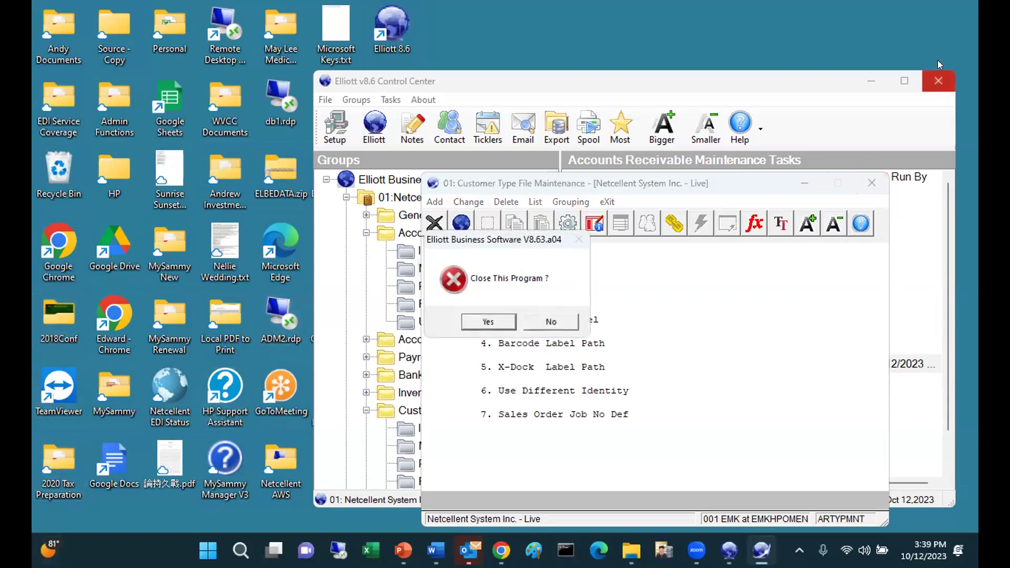
{"action": "left_click", "coordinate": [502, 326]}
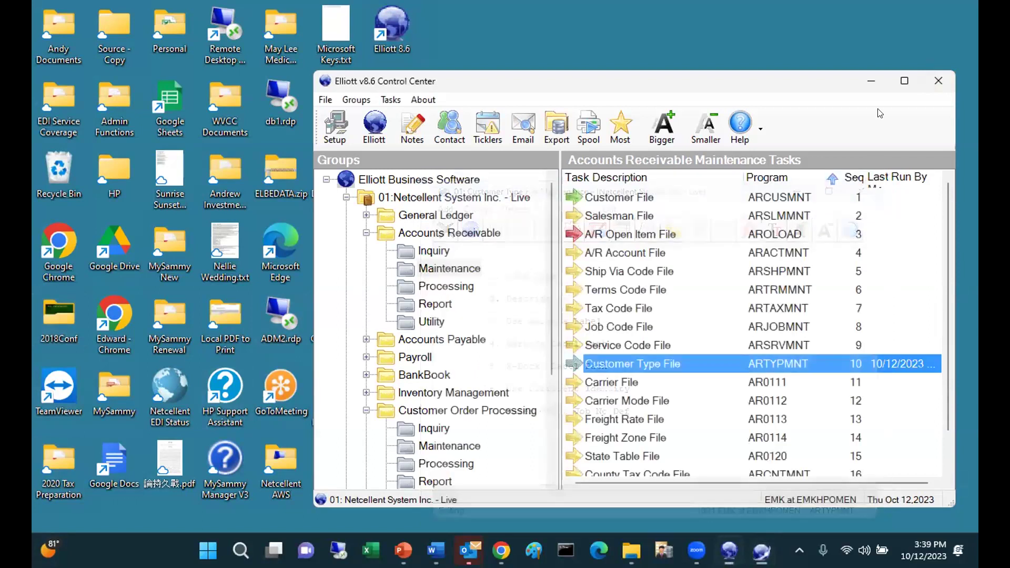
{"action": "left_click", "coordinate": [939, 80]}
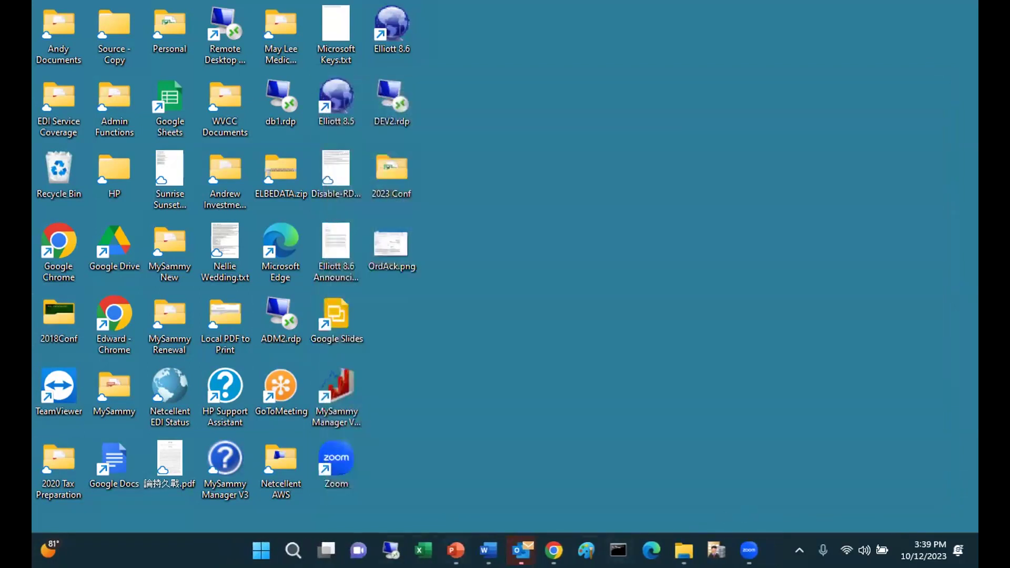
Switch to the PowerPoint presentation and go to slide 14, "A/R Statement – Report Desk".
{"action": "left_click", "coordinate": [456, 551]}
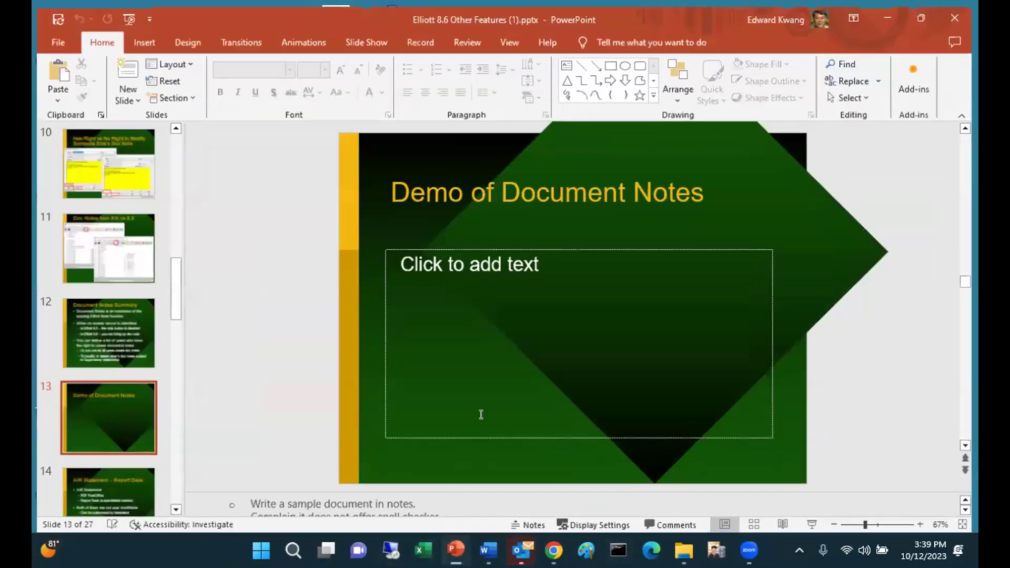
{"action": "left_click", "coordinate": [97, 480]}
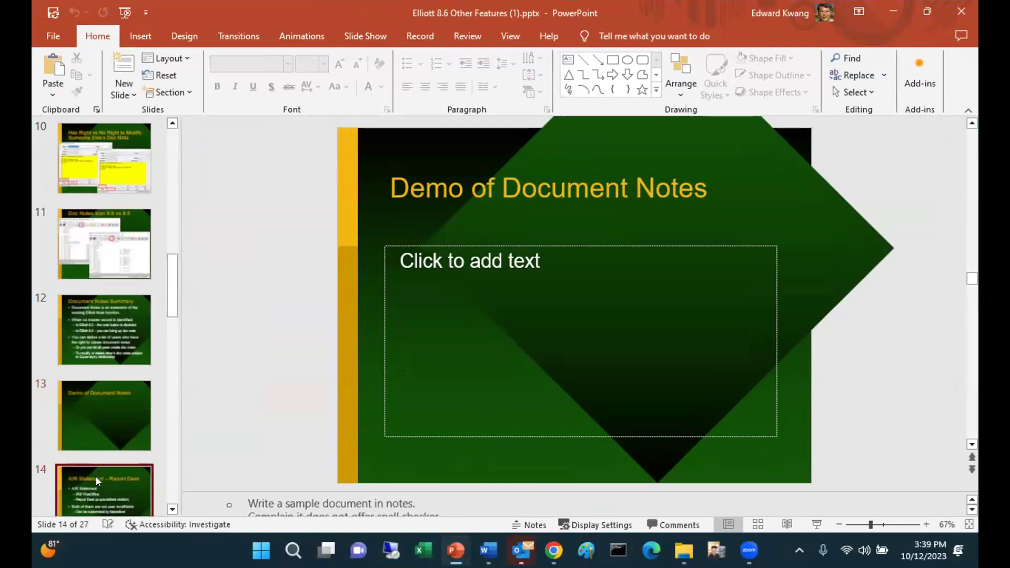